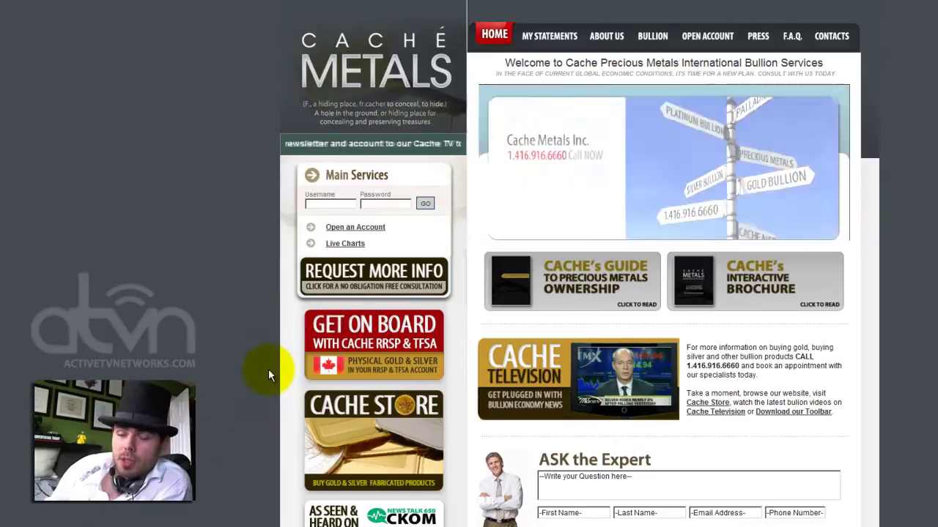
- Show the Animation timeline panel for RRSP_Button.psd from the Window menu
scroll(271, 381, down, 2)
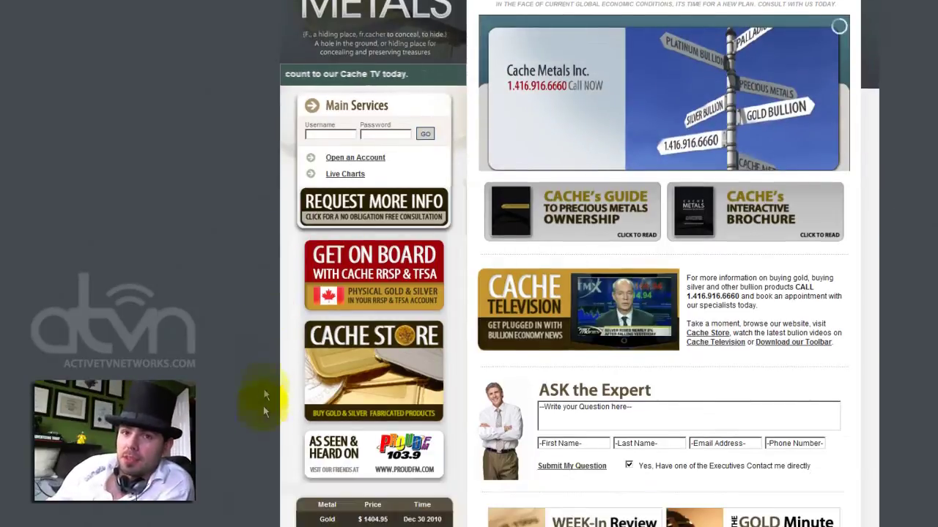
scroll(220, 438, up, 2)
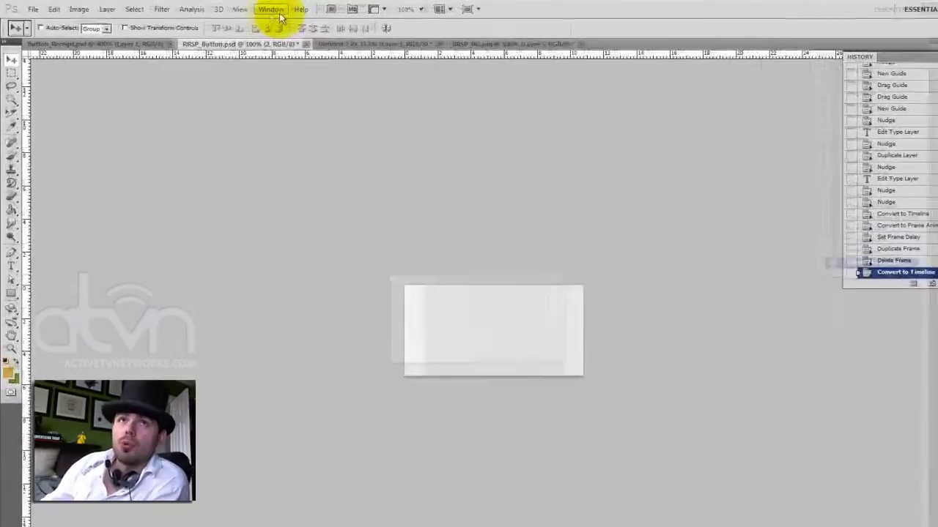
click(279, 10)
click(284, 100)
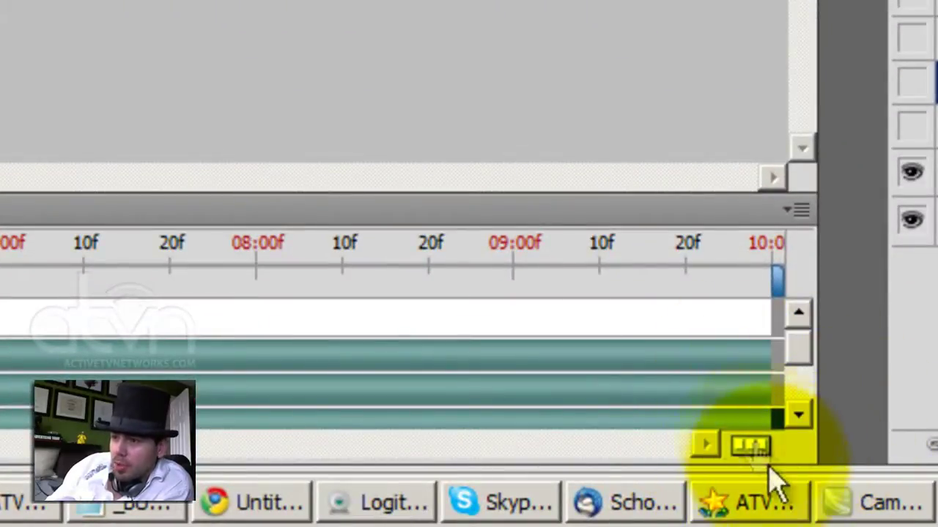
- Convert to frame animation, give frame 1 a 4-second delay, and duplicate it as frame 2
click(753, 448)
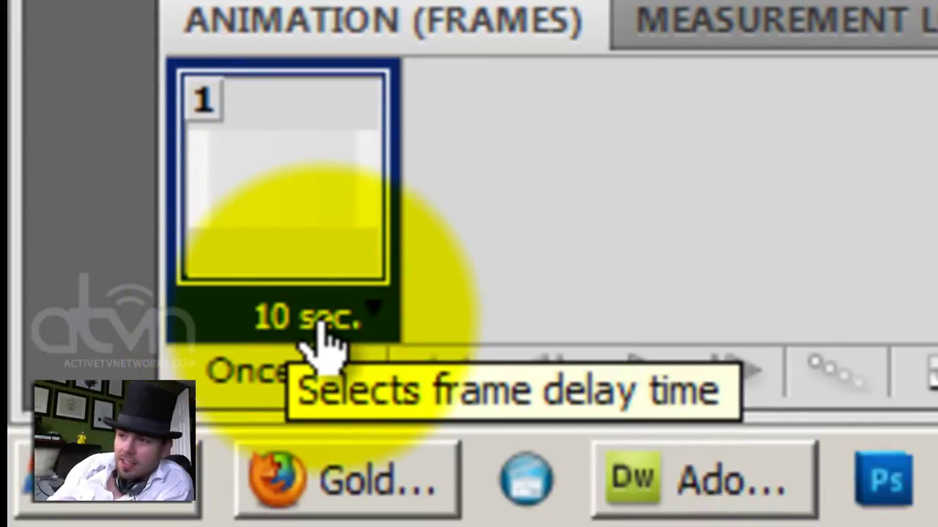
click(321, 327)
click(375, 163)
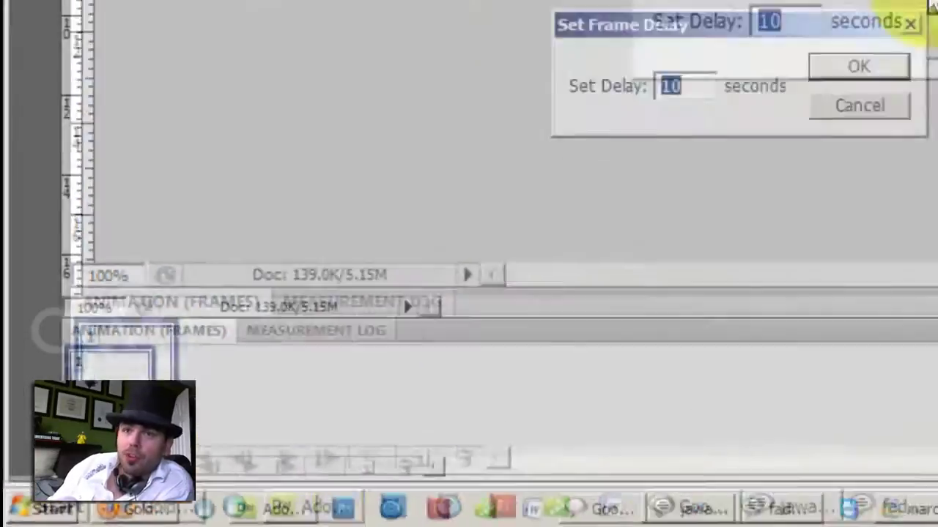
text(4)
key(Return)
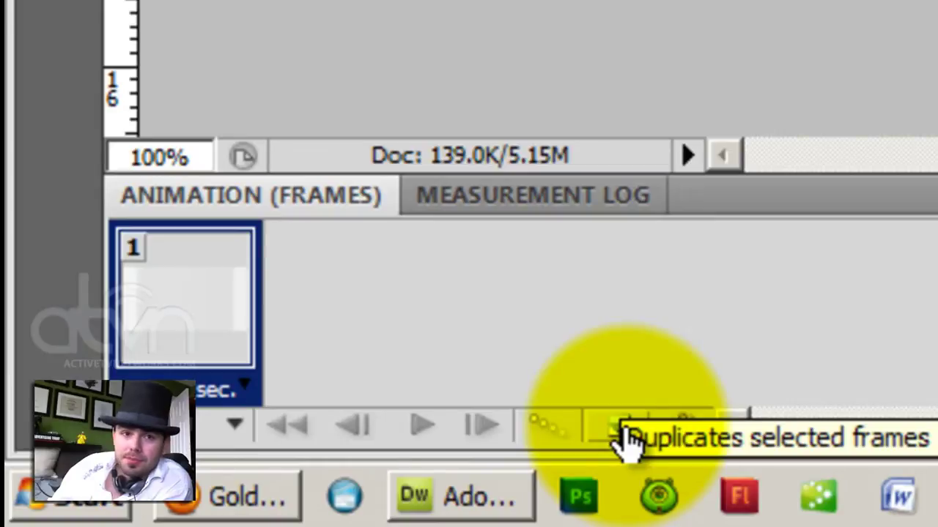
click(621, 431)
- Add frame 3 and toggle layer groups 2 and 4 so each frame shows a different banner
click(621, 431)
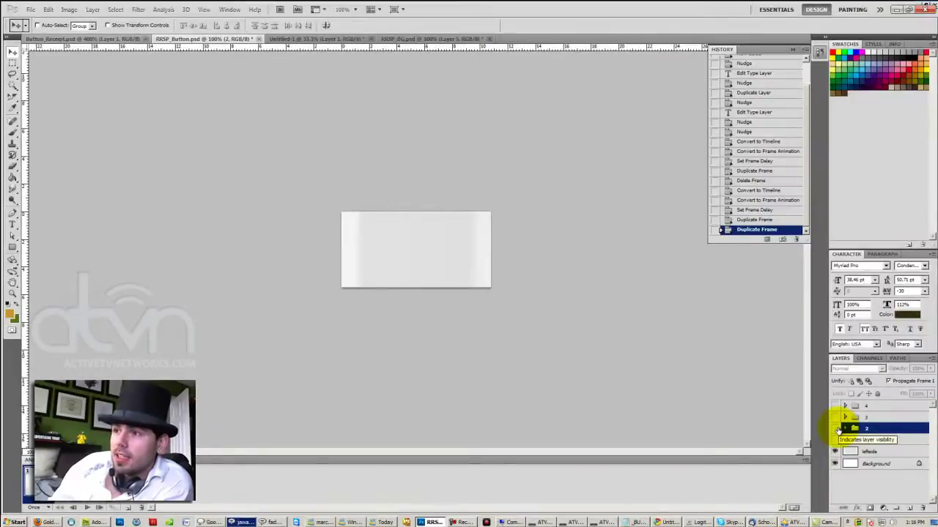
click(643, 285)
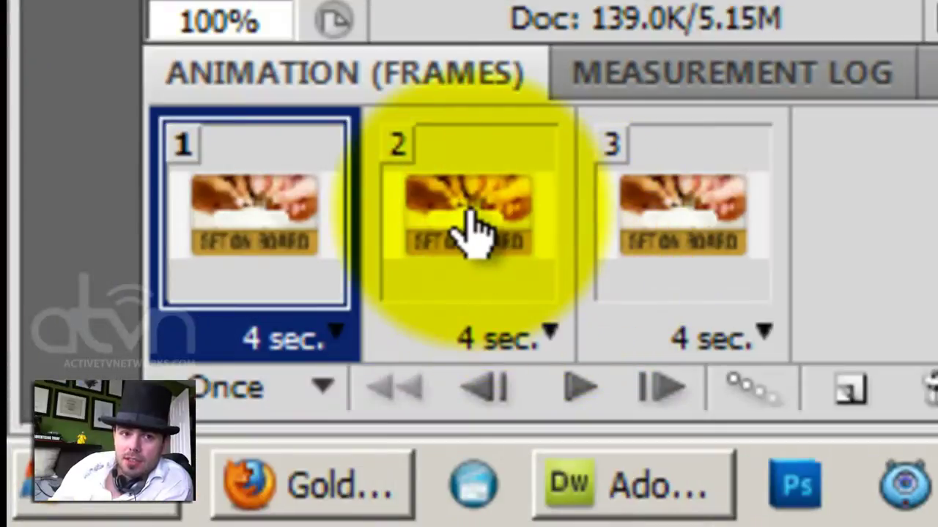
click(465, 228)
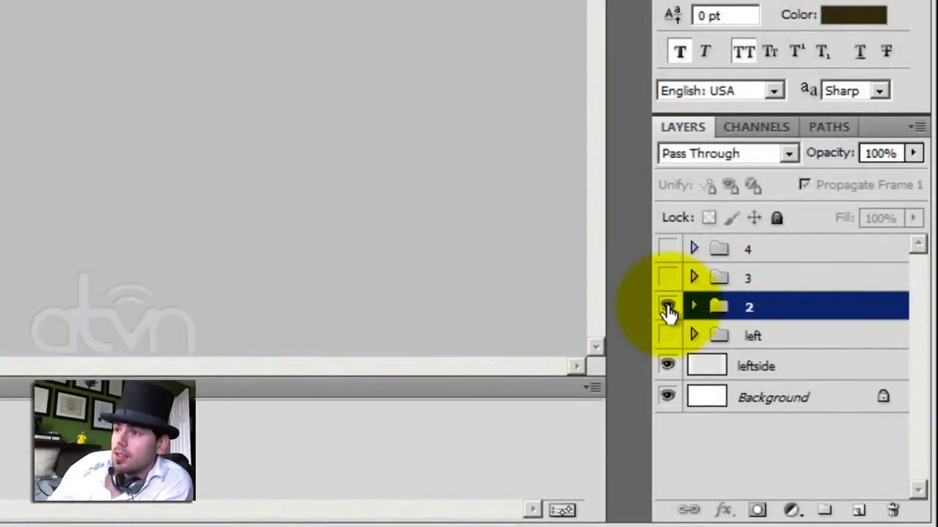
click(667, 308)
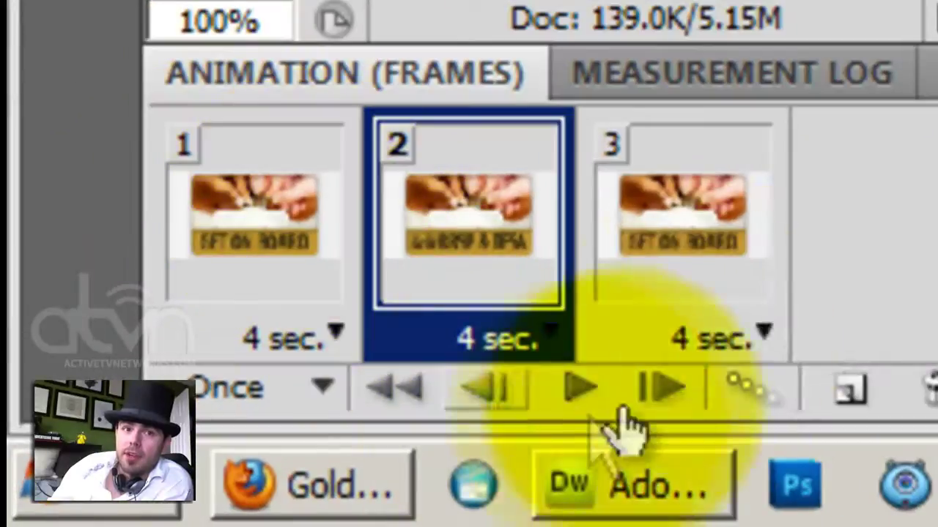
click(110, 485)
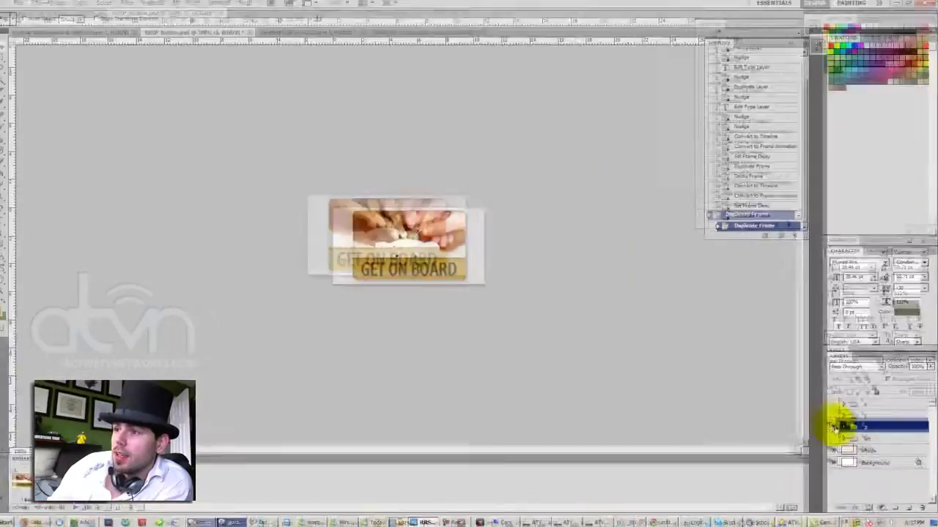
click(665, 308)
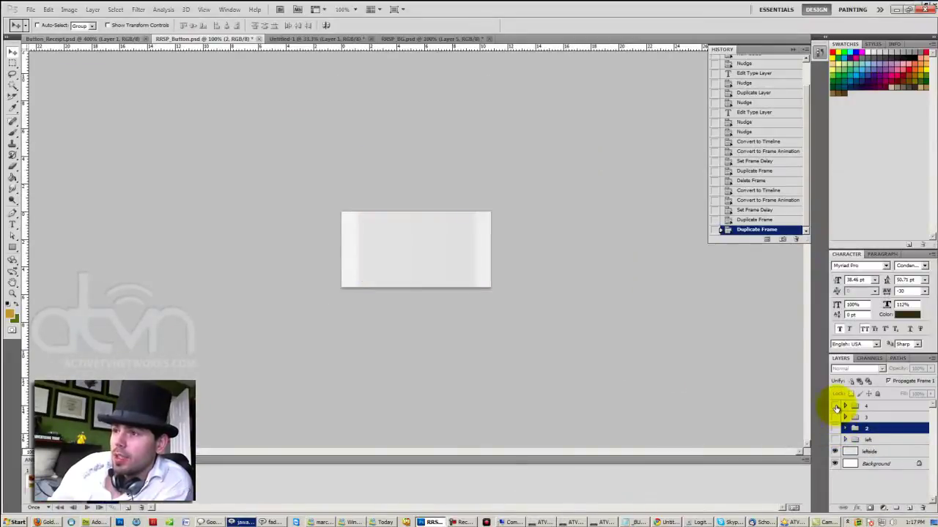
click(836, 407)
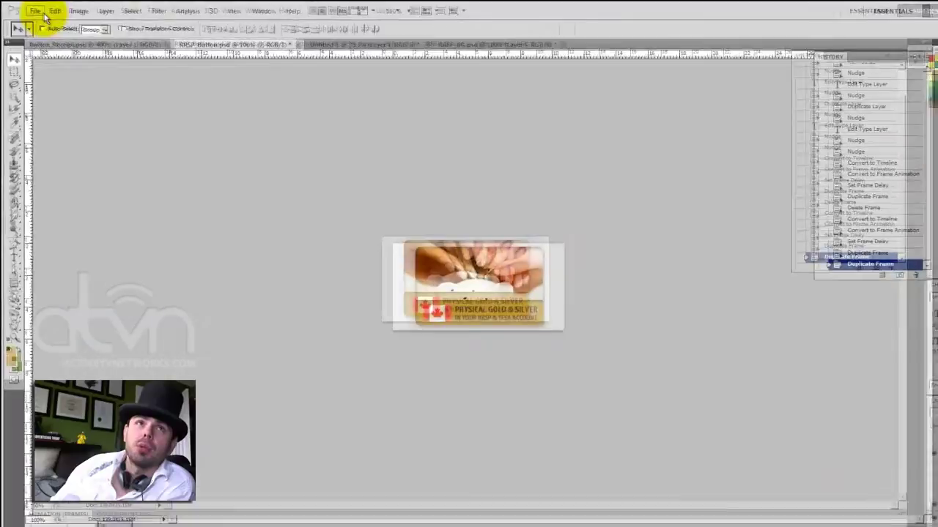
- Save the animation for Web & Devices as a GIF with adjusted Web Snap
click(31, 9)
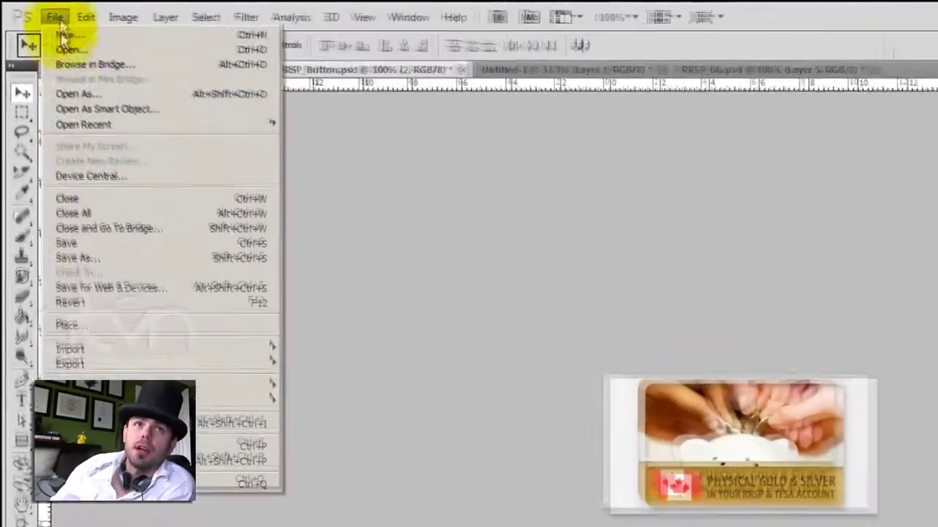
click(88, 296)
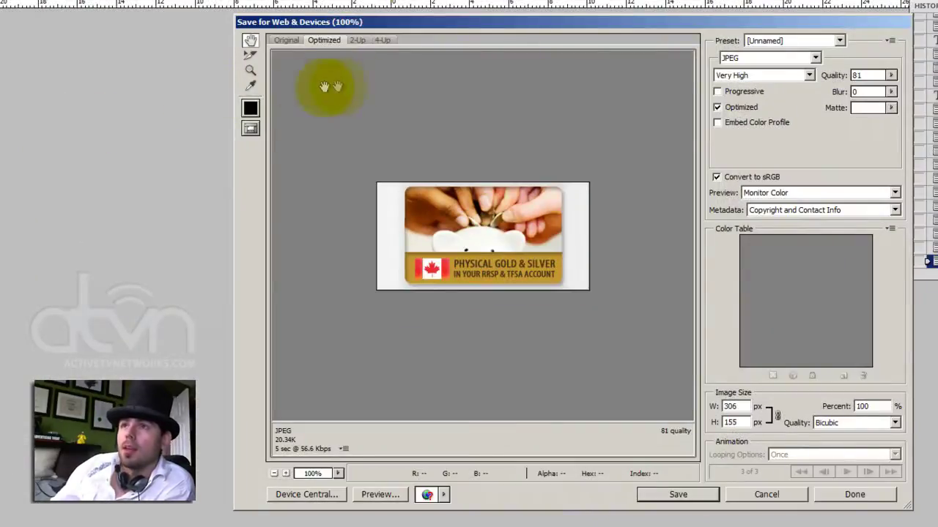
click(763, 59)
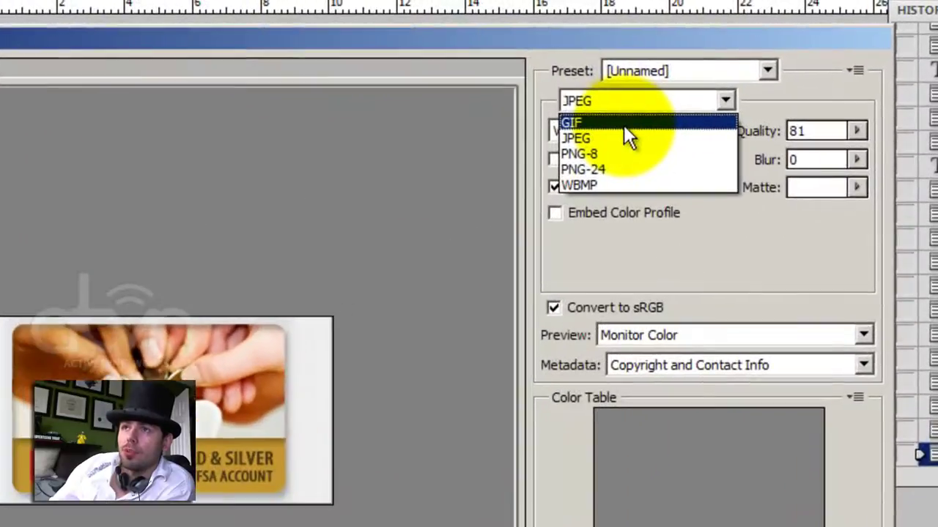
click(761, 70)
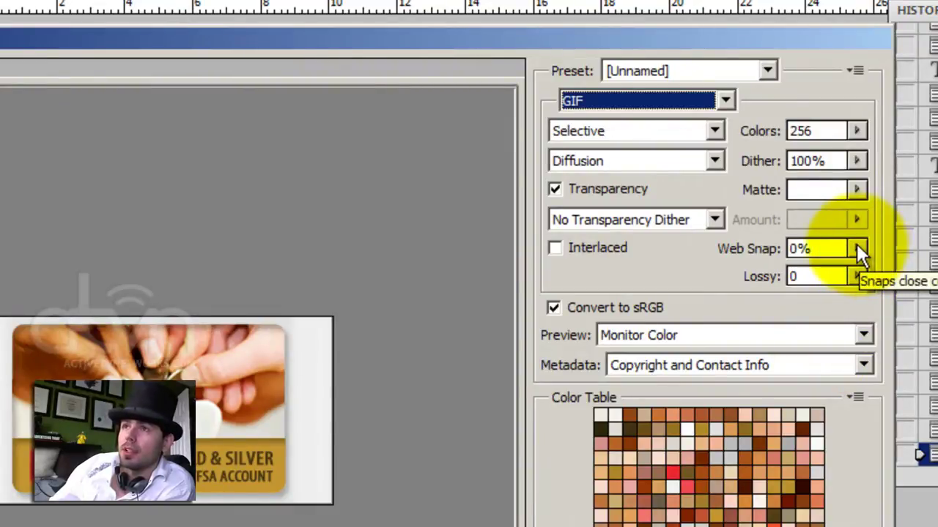
drag(856, 244, 849, 280)
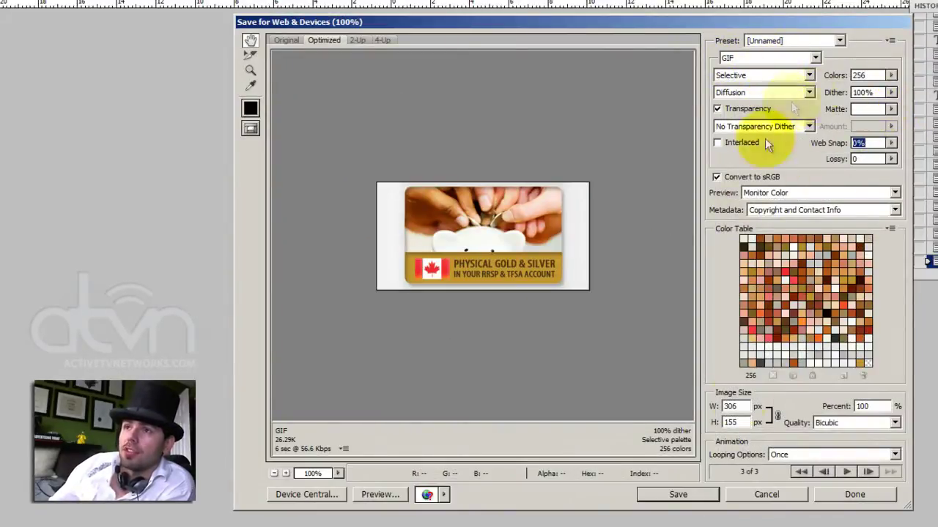
click(673, 496)
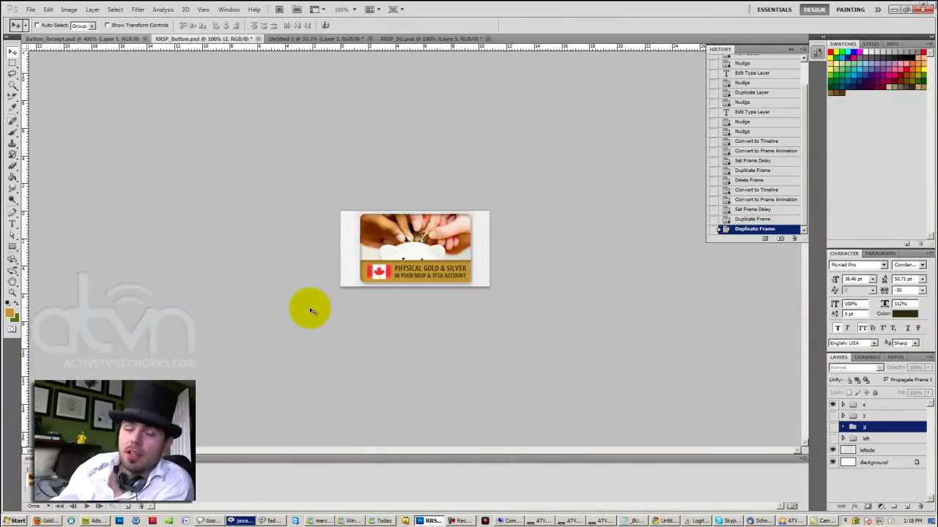
- Change the sidebar Get On Board image source to RRSP_Button_animated.gif
click(96, 520)
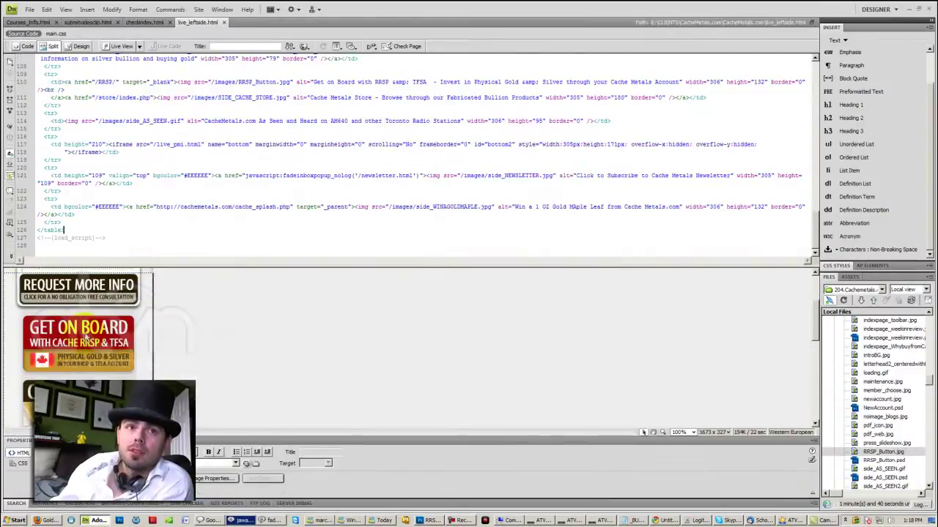
click(85, 338)
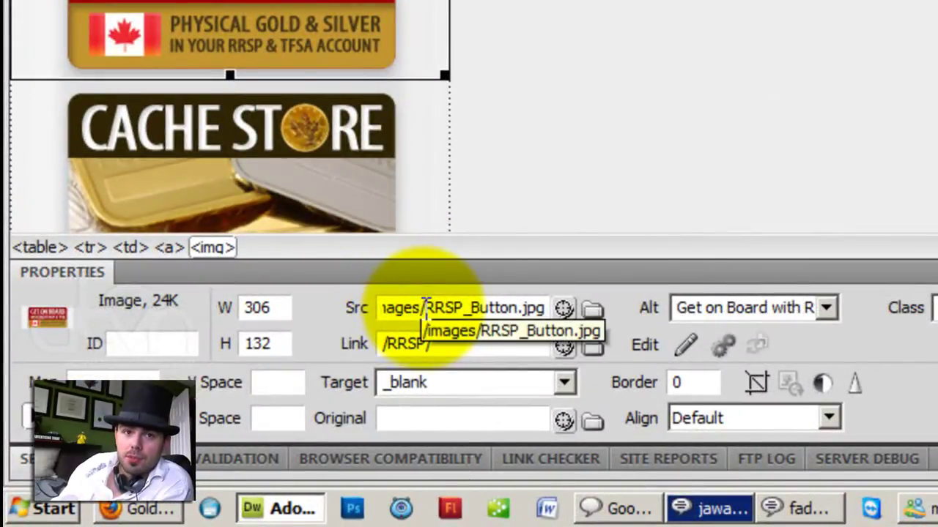
click(593, 308)
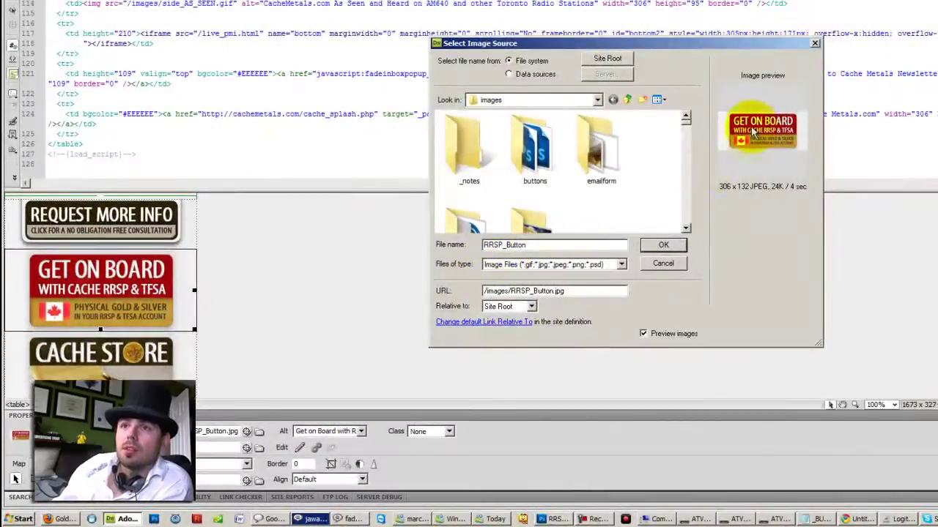
scroll(485, 214, down, 5)
click(485, 213)
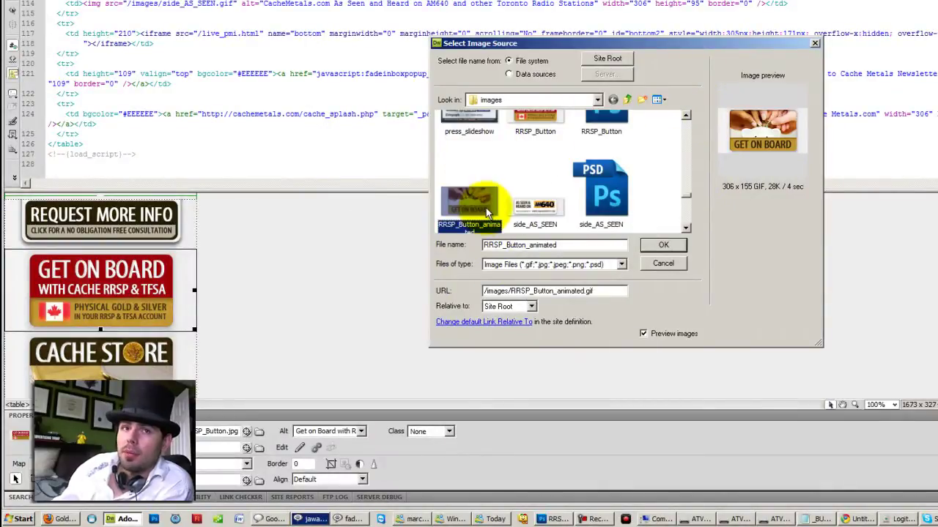
click(663, 246)
click(234, 306)
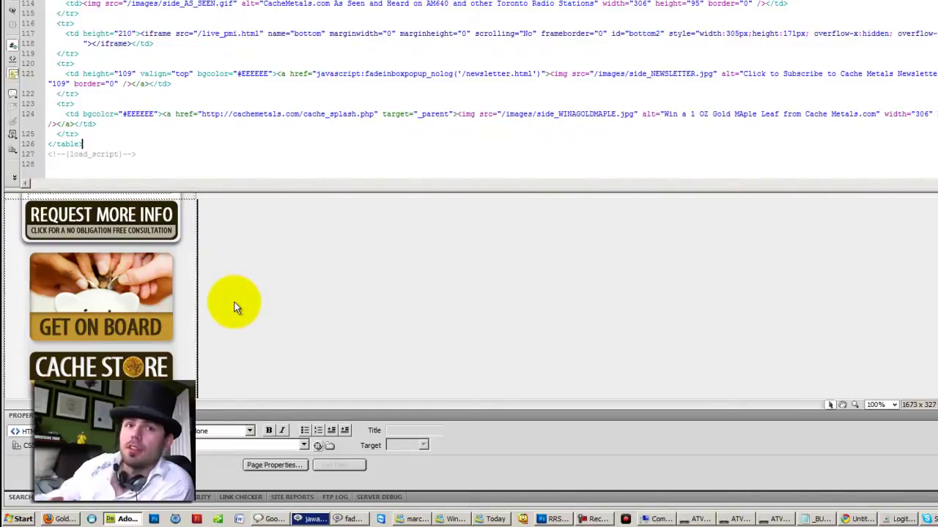
- Save the updated sidebar page and upload it to the server
key(ctrl+s)
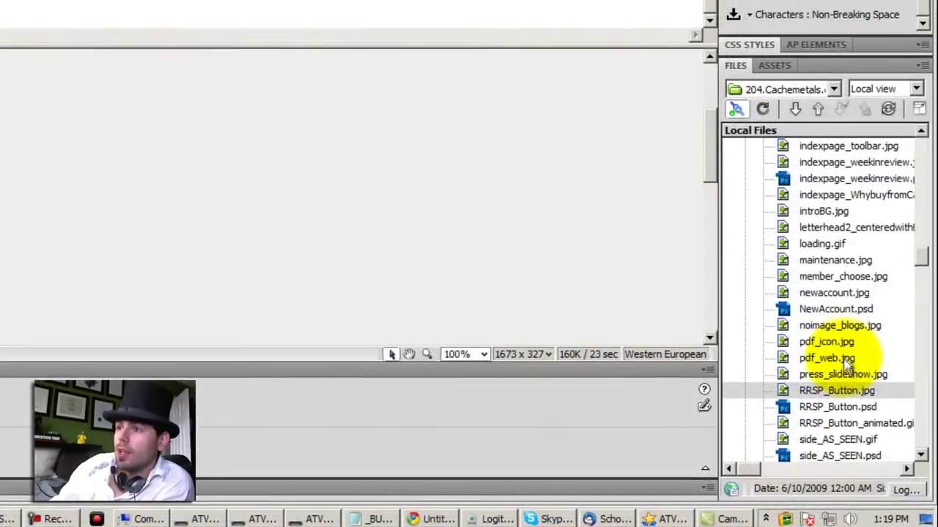
click(826, 358)
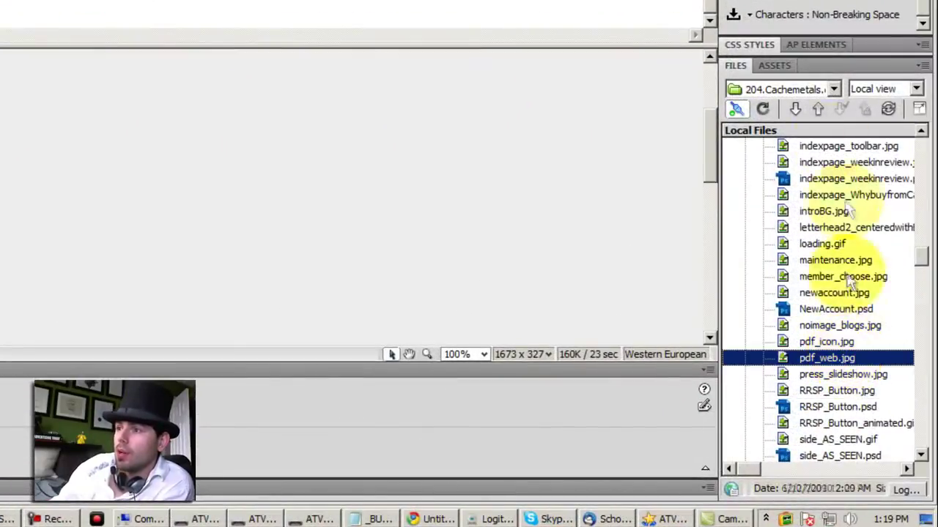
click(763, 109)
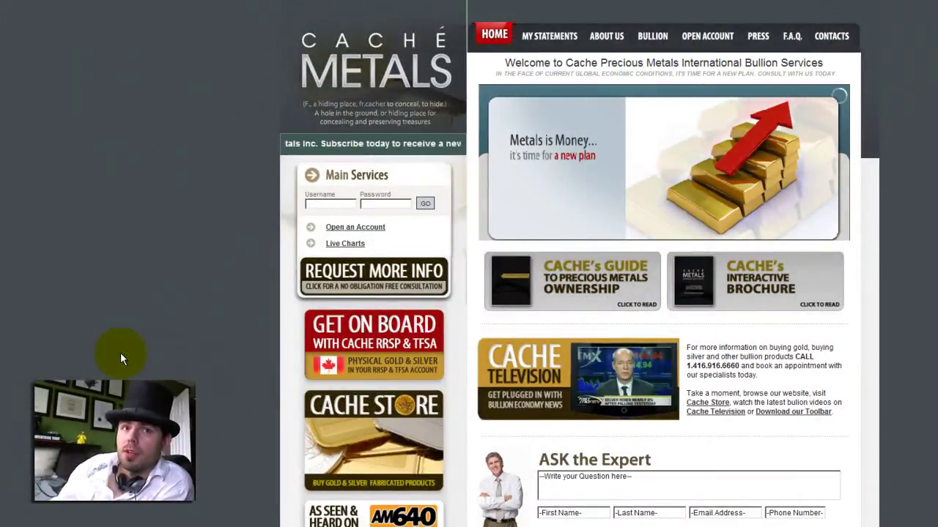
- Refresh the Cache Metals homepage in Firefox with F5 to see the animated button
key(F5)
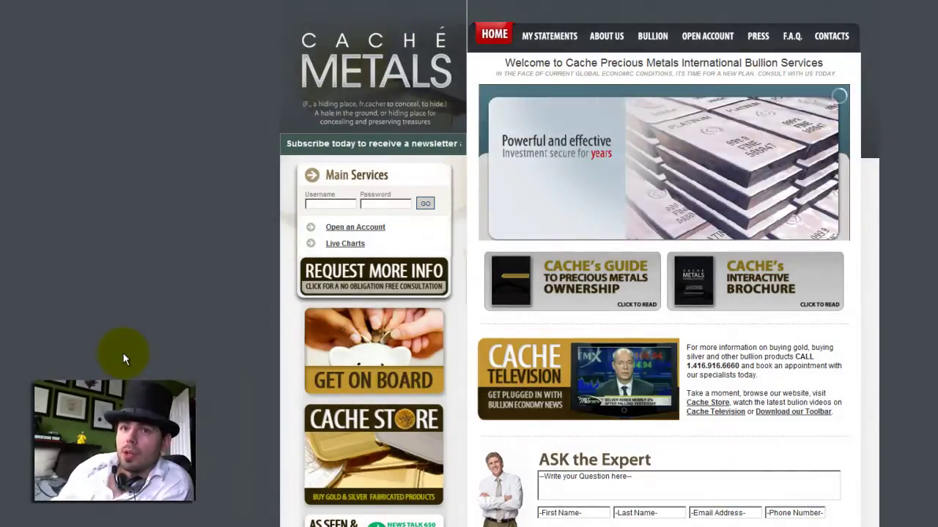